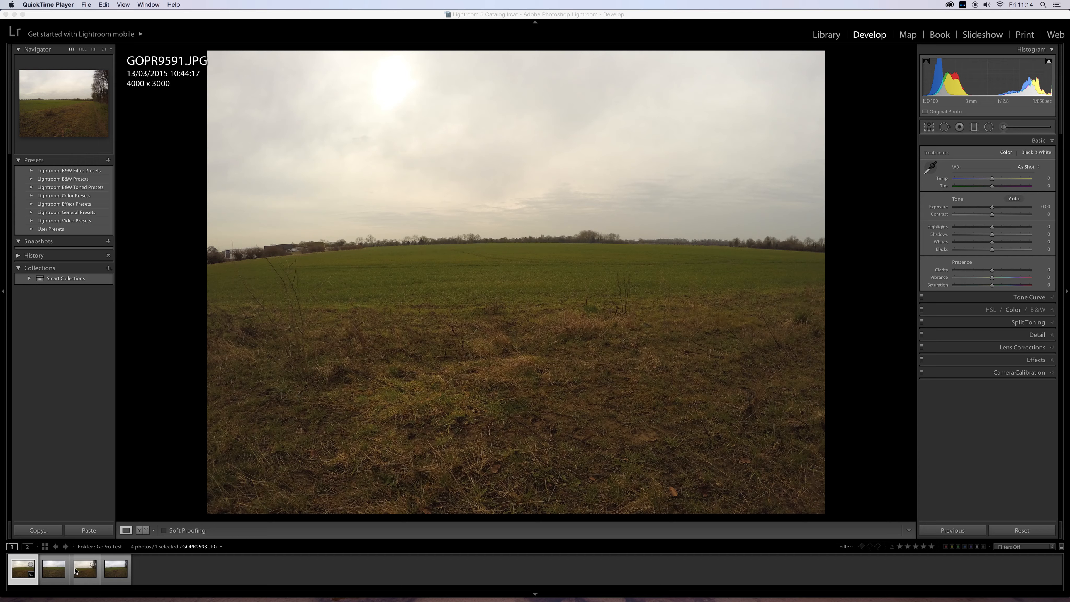
# View the first two photos, and in GOPR9591.JPG set Highlights to -88 and white balance Temp to -13
pyautogui.click(58, 582)
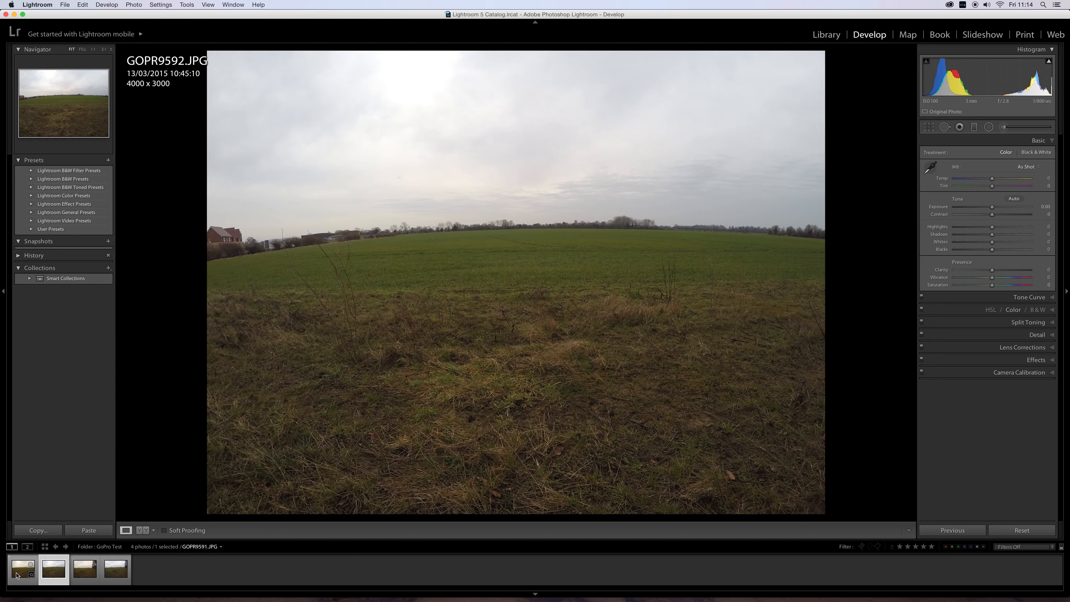
pyautogui.click(17, 582)
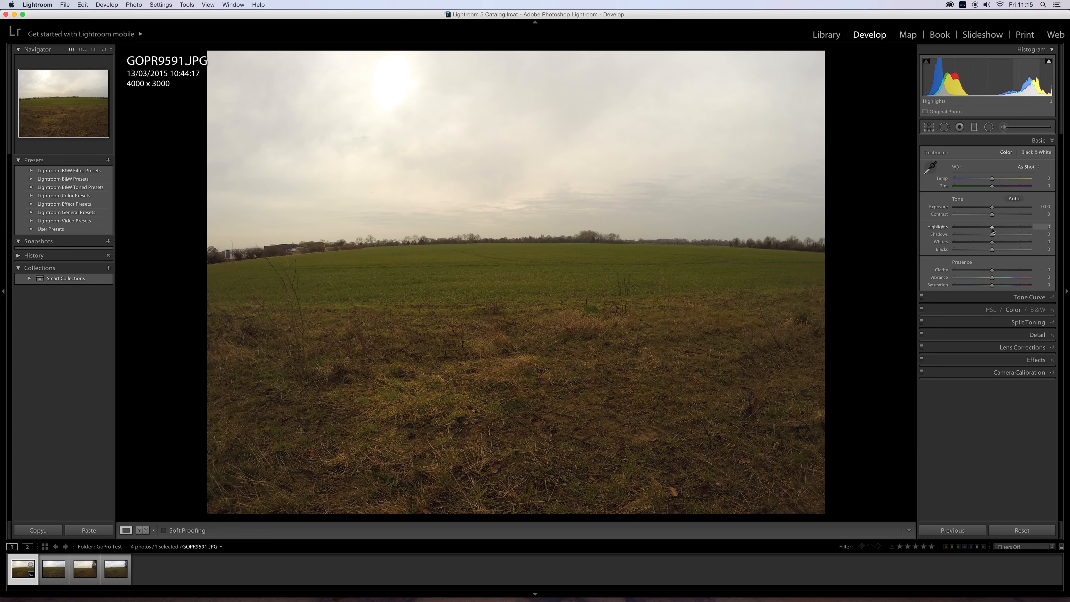
pyautogui.moveTo(993, 229); pyautogui.dragTo(959, 230)
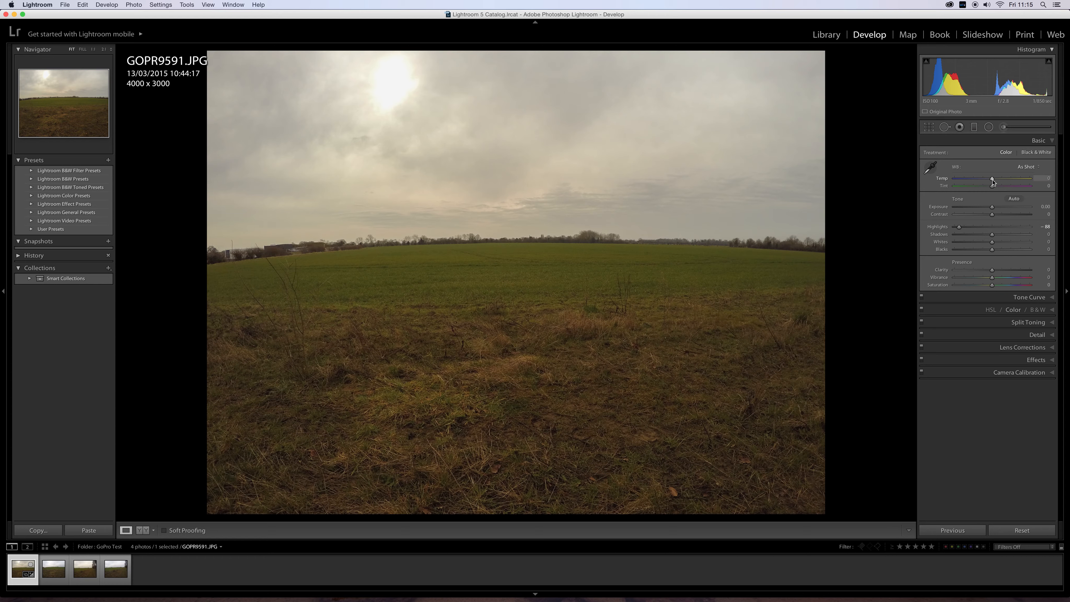
pyautogui.moveTo(992, 181); pyautogui.dragTo(988, 182)
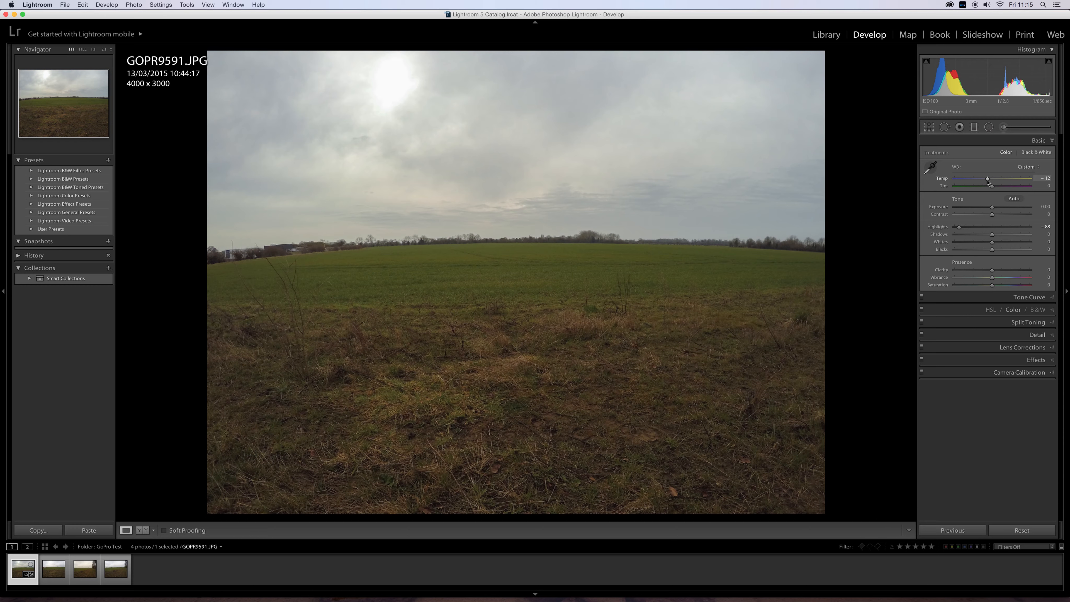
# Set the photo's Contrast to +19, Shadows to +62, Whites to +16, Blacks to -21 and Clarity to +24
pyautogui.moveTo(992, 214); pyautogui.dragTo(998, 214)
pyautogui.moveTo(992, 234); pyautogui.dragTo(1014, 235)
pyautogui.moveTo(992, 242)
pyautogui.mouseDown()
pyautogui.moveTo(1001, 245)
pyautogui.moveTo(984, 252)
pyautogui.mouseUp()
pyautogui.moveTo(991, 270); pyautogui.dragTo(1003, 272)
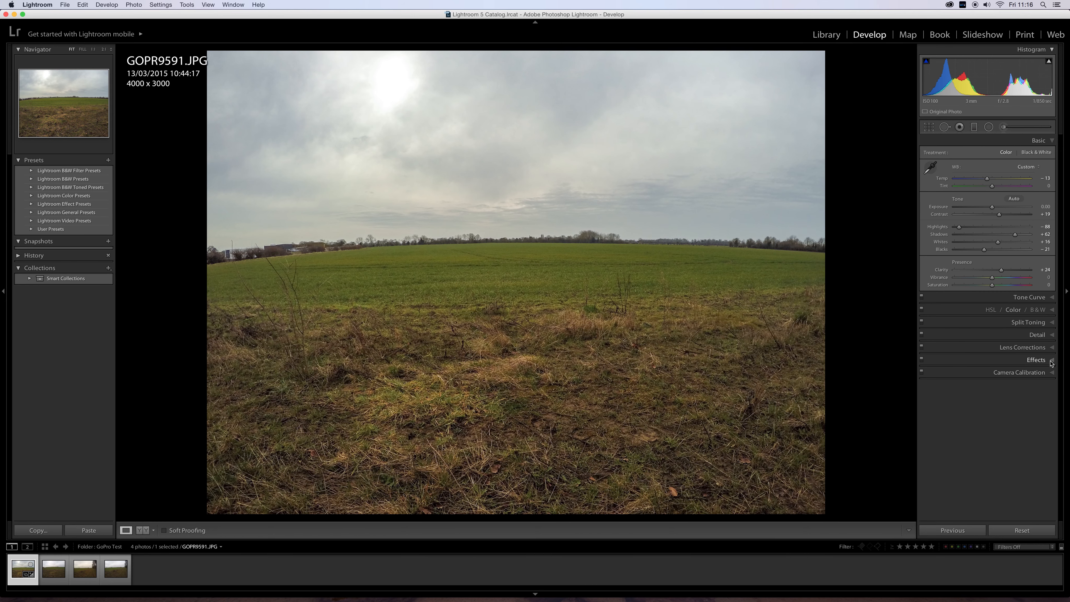
# Enable lens profile corrections on GOPR9591.JPG, using the GoPro Hero4 Black Edition profile with Distortion at 100
pyautogui.click(1042, 348)
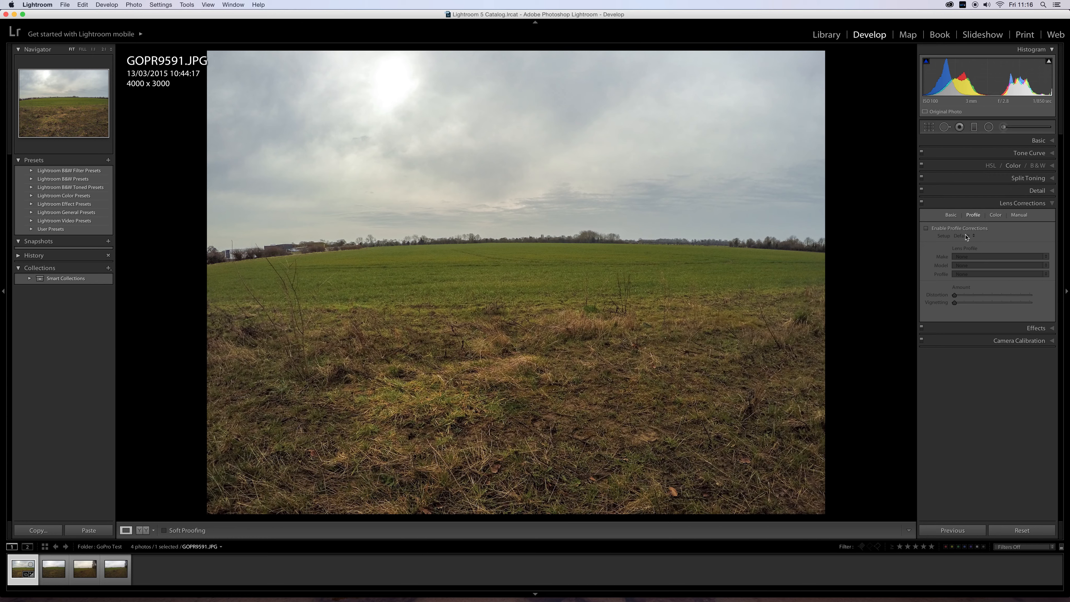
pyautogui.click(939, 230)
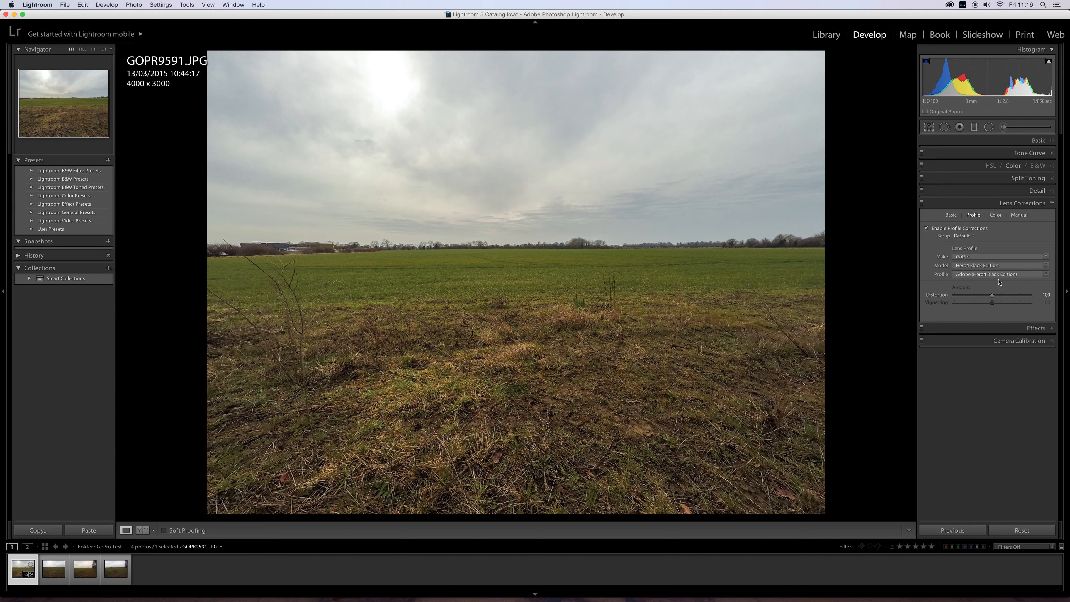
pyautogui.click(1047, 296)
# Compare the photo with its unedited version and raise its Clarity to +70
pyautogui.press('\\')
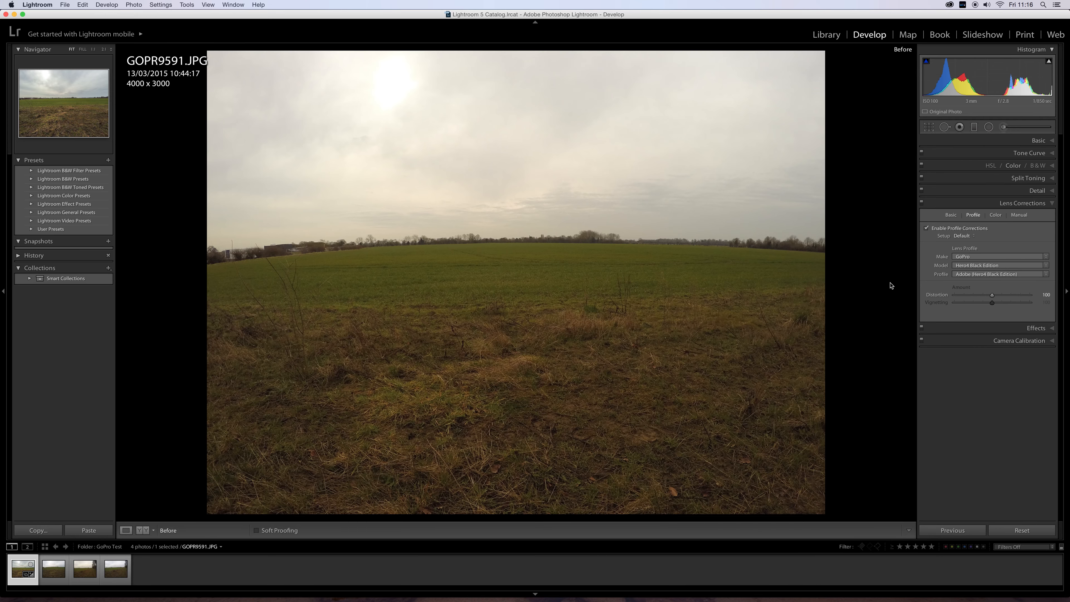
pyautogui.press('\\')
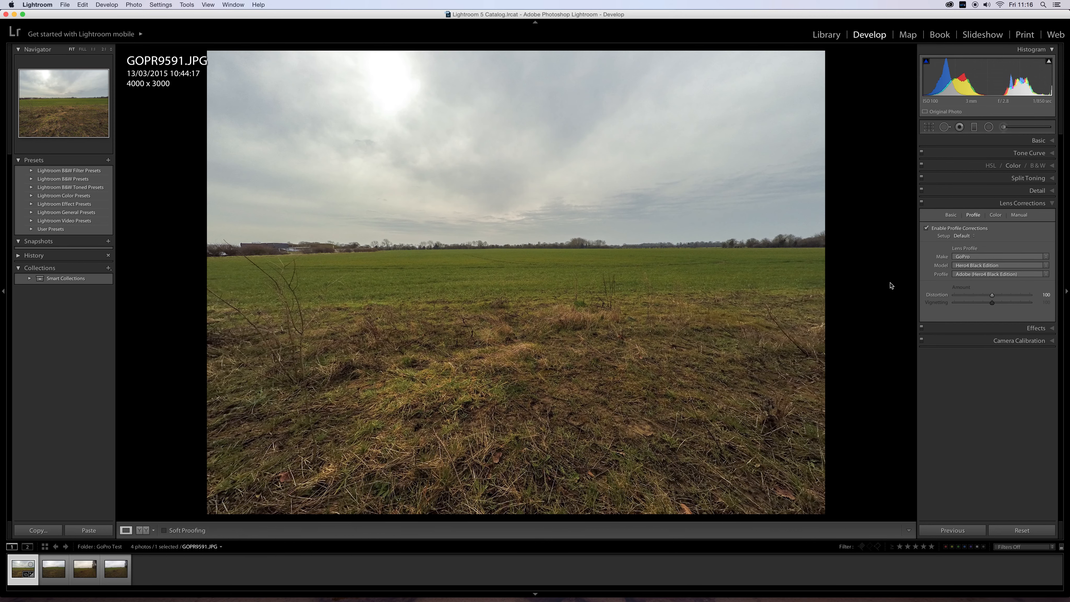
pyautogui.click(1038, 141)
pyautogui.moveTo(1006, 270); pyautogui.dragTo(1018, 271)
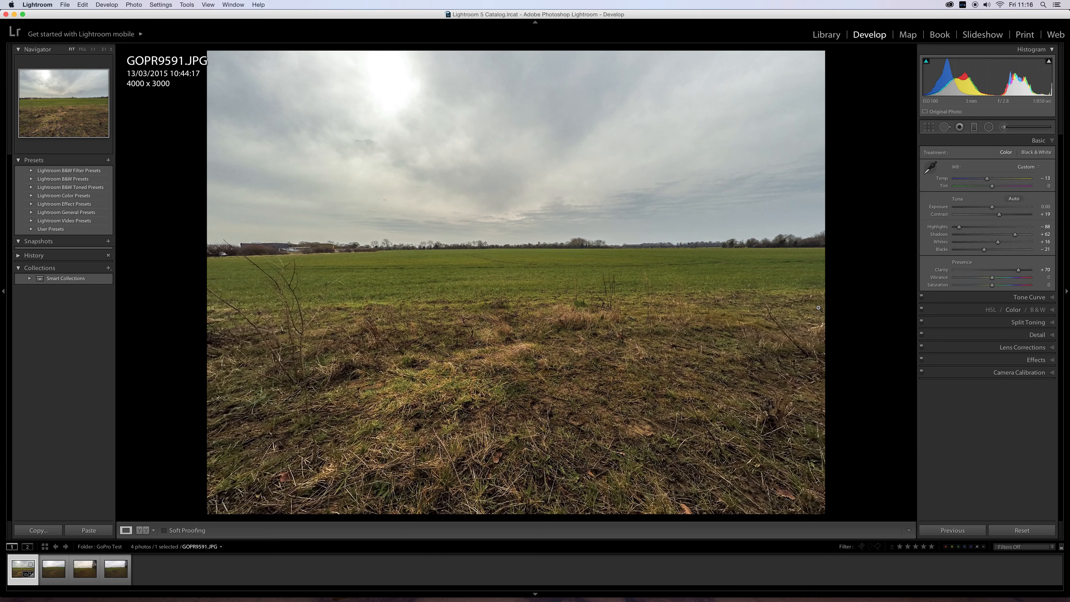
# Synchronize all develop settings from GOPR9591.JPG to GOPR9592.JPG
pyautogui.click(62, 579)
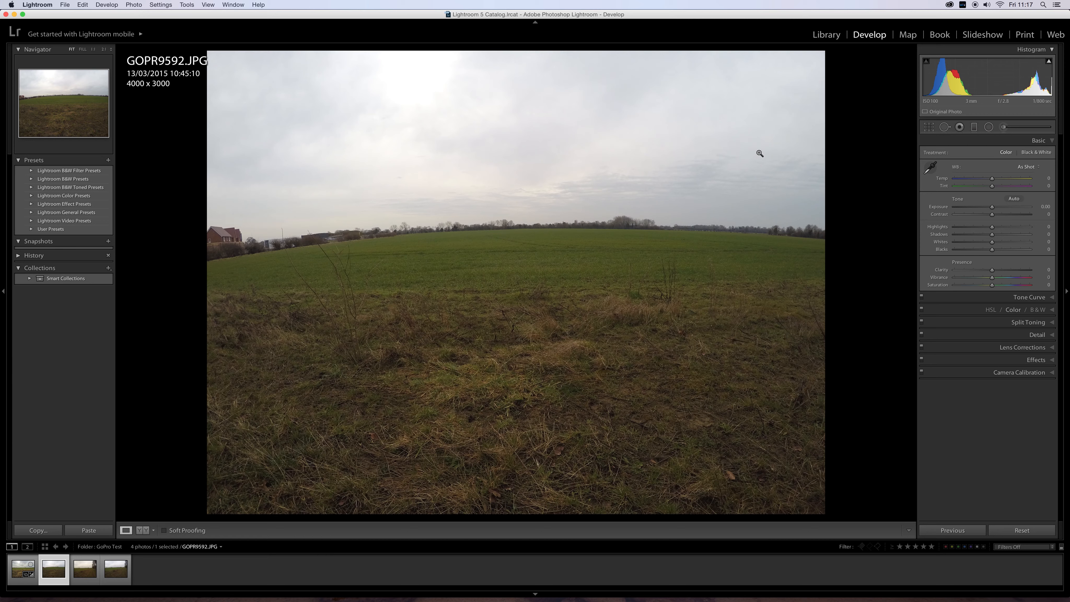
pyautogui.click(28, 574)
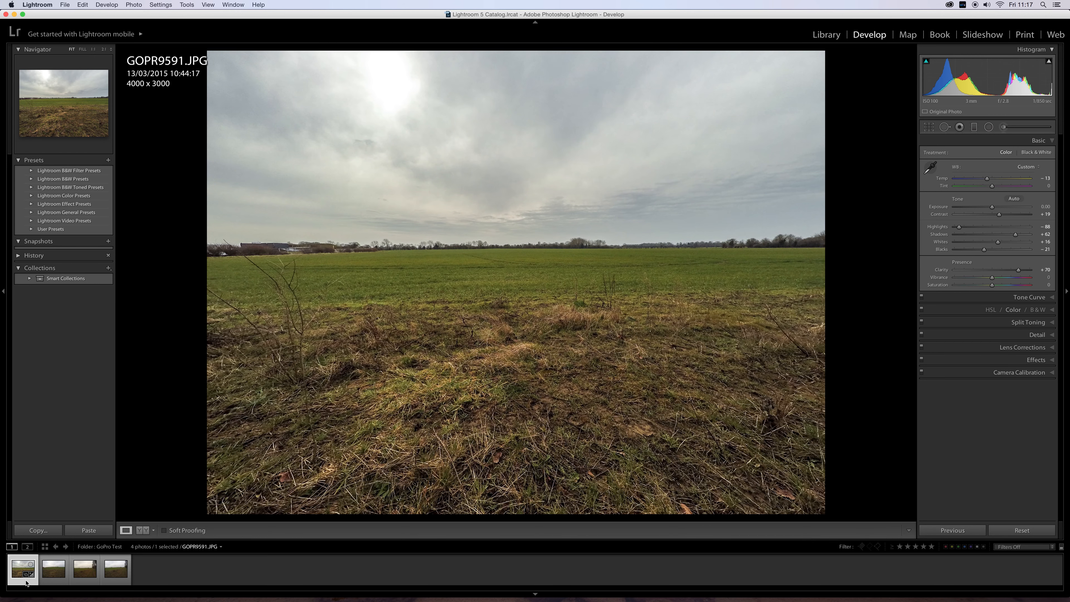
pyautogui.keyDown('super'); pyautogui.click(49, 581); pyautogui.keyUp('super')
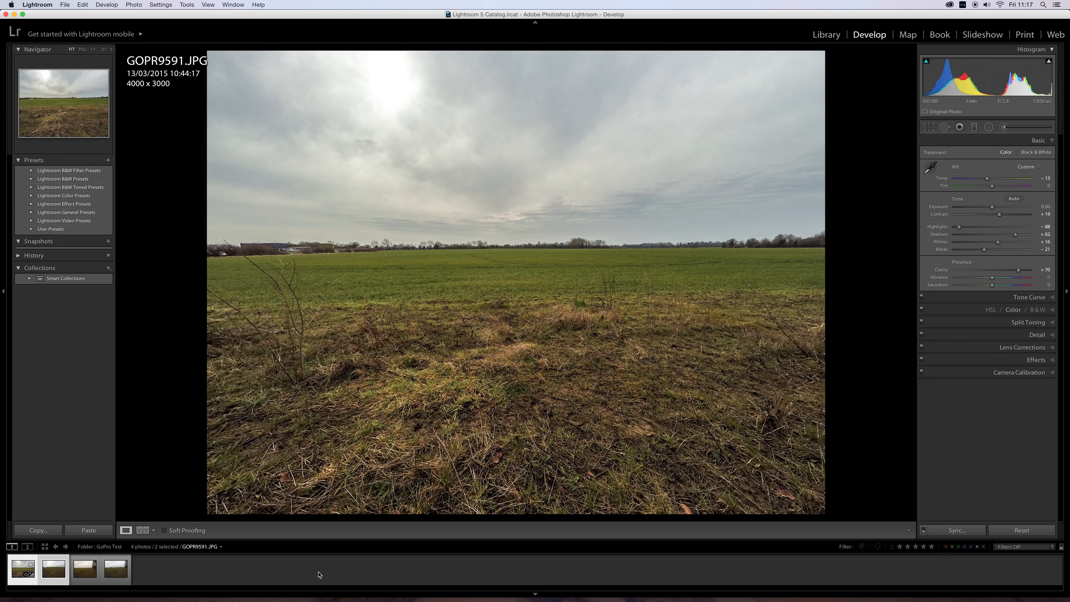
pyautogui.click(957, 529)
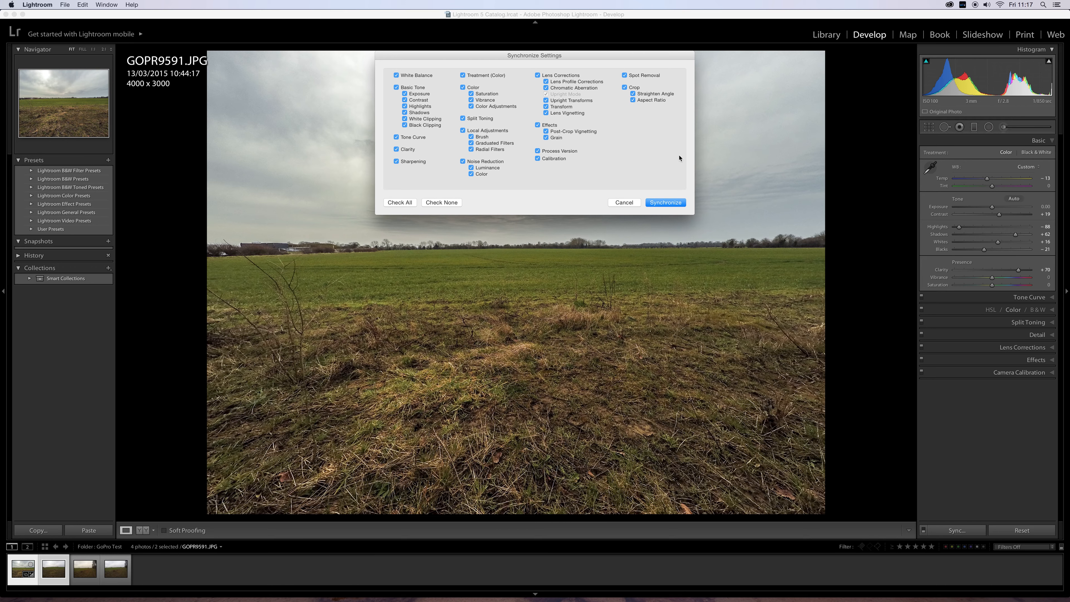
pyautogui.click(665, 202)
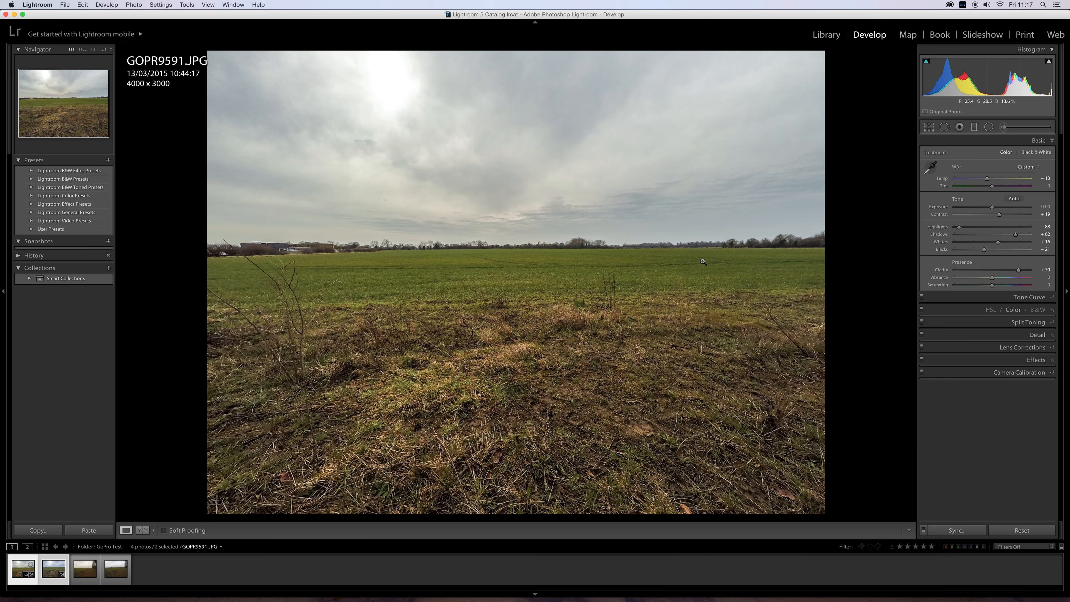
# Check the two synchronized photos against each other and set the white balance Temp of GOPR9592.JPG to 0
pyautogui.click(49, 582)
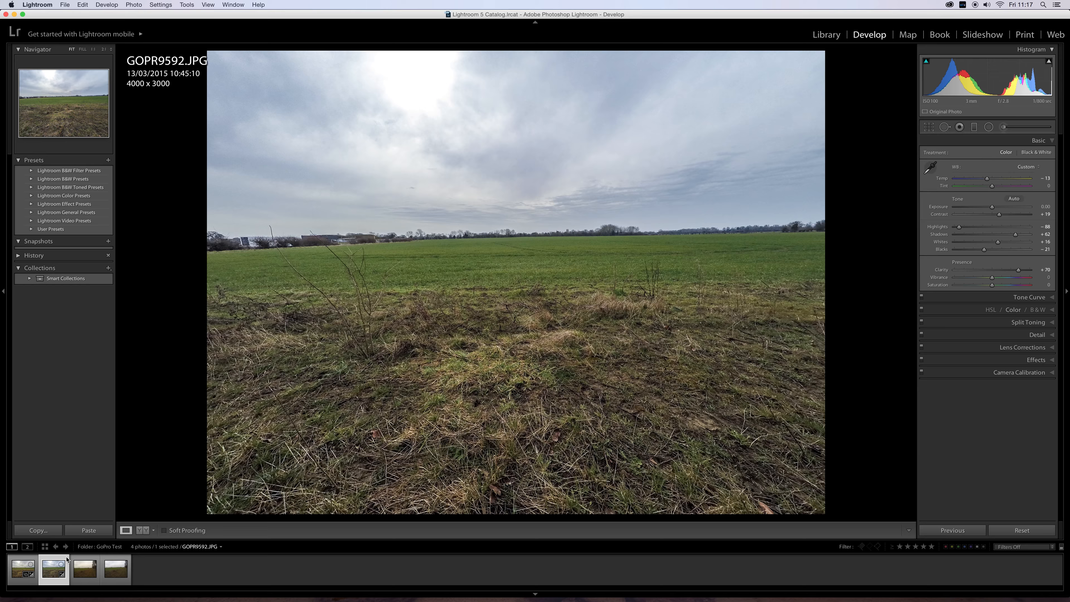
pyautogui.click(29, 582)
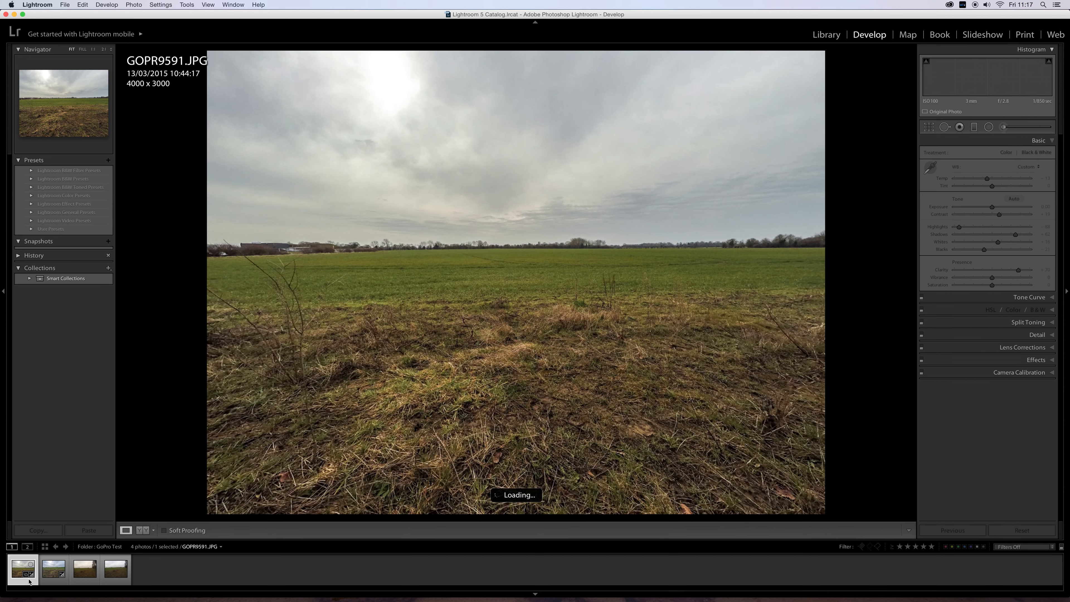
pyautogui.click(55, 582)
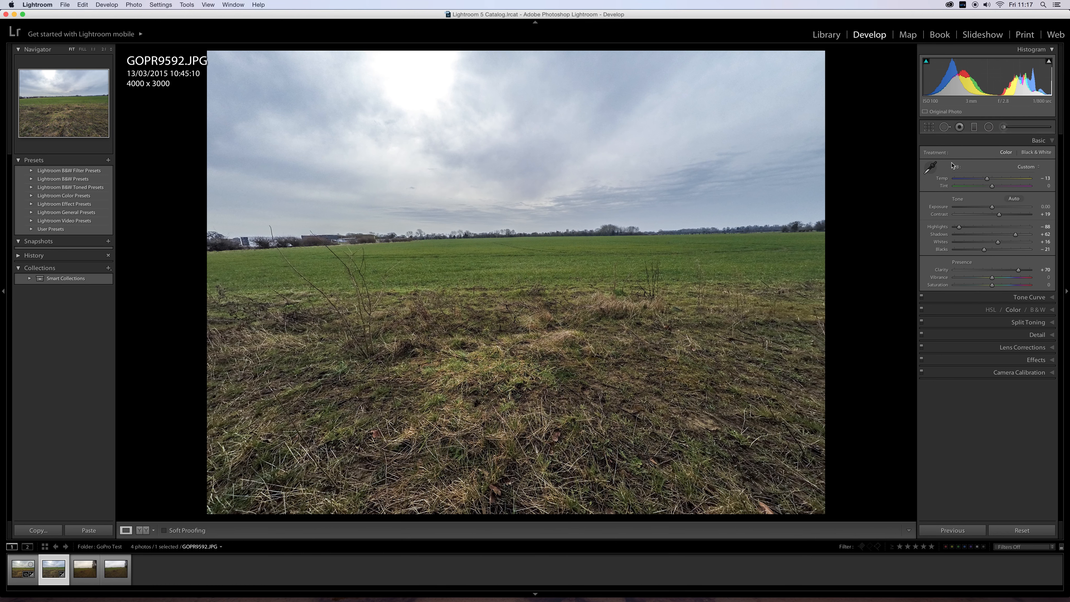
pyautogui.moveTo(989, 181); pyautogui.dragTo(991, 182)
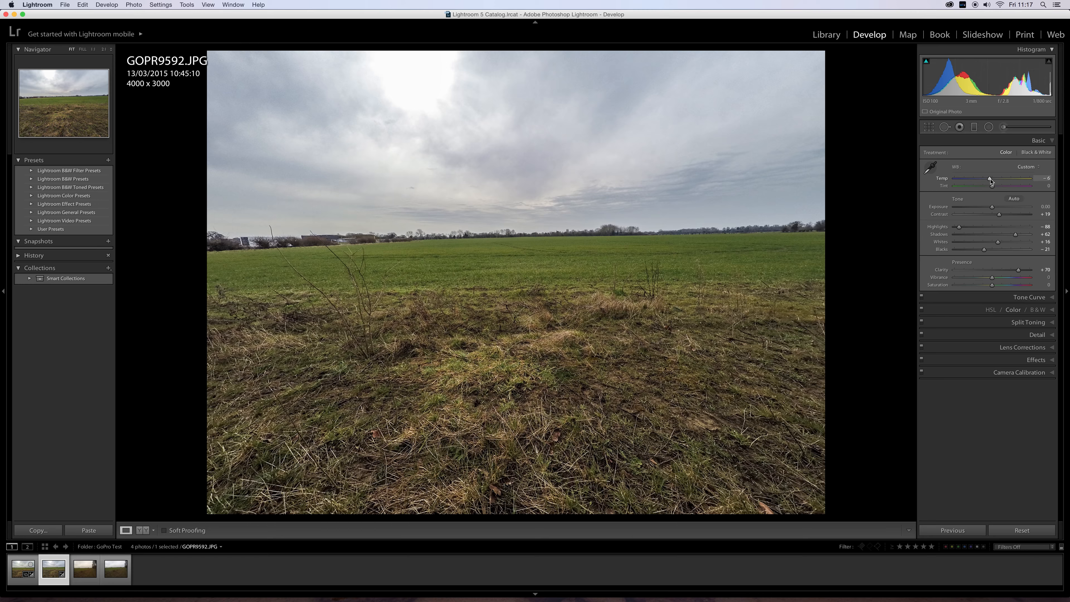
pyautogui.moveTo(990, 181); pyautogui.dragTo(993, 180)
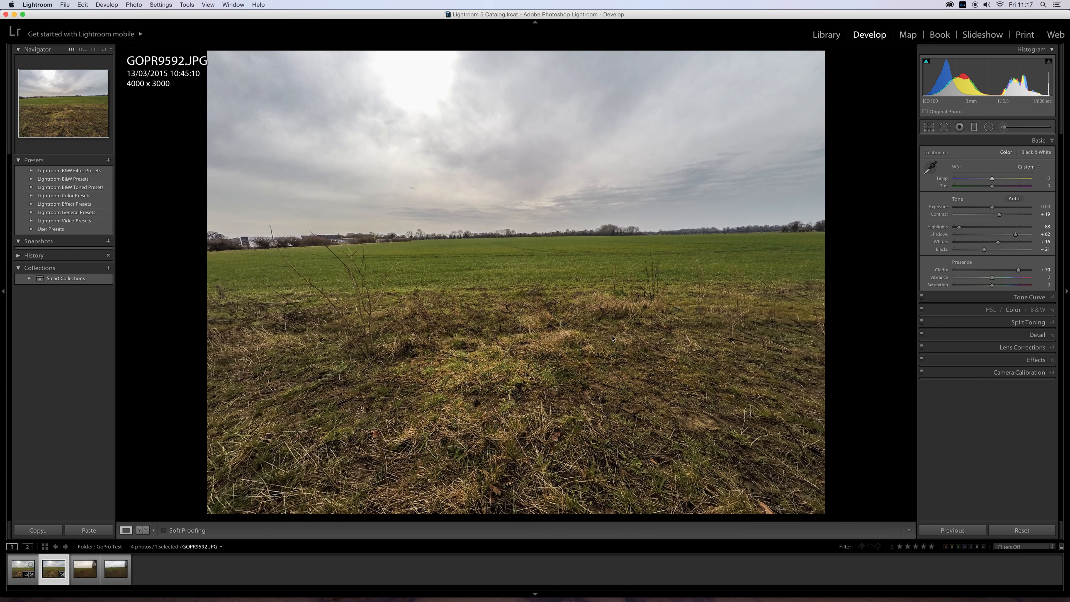
# Compare the two edited photos, placing them side by side in the Library's Compare view with GOPR9591.JPG as the Select
pyautogui.click(29, 581)
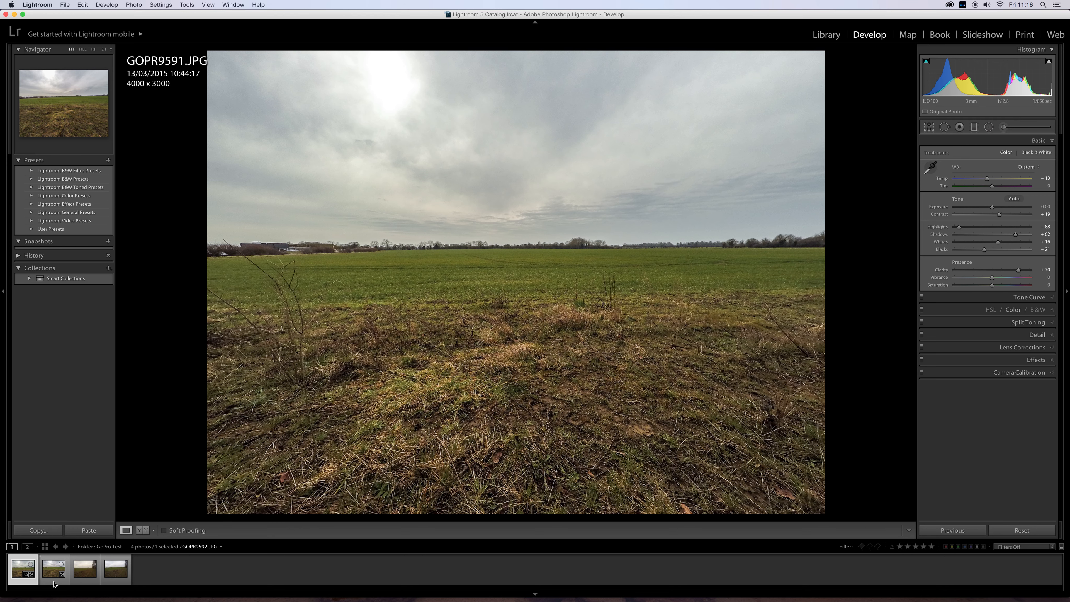
pyautogui.click(54, 584)
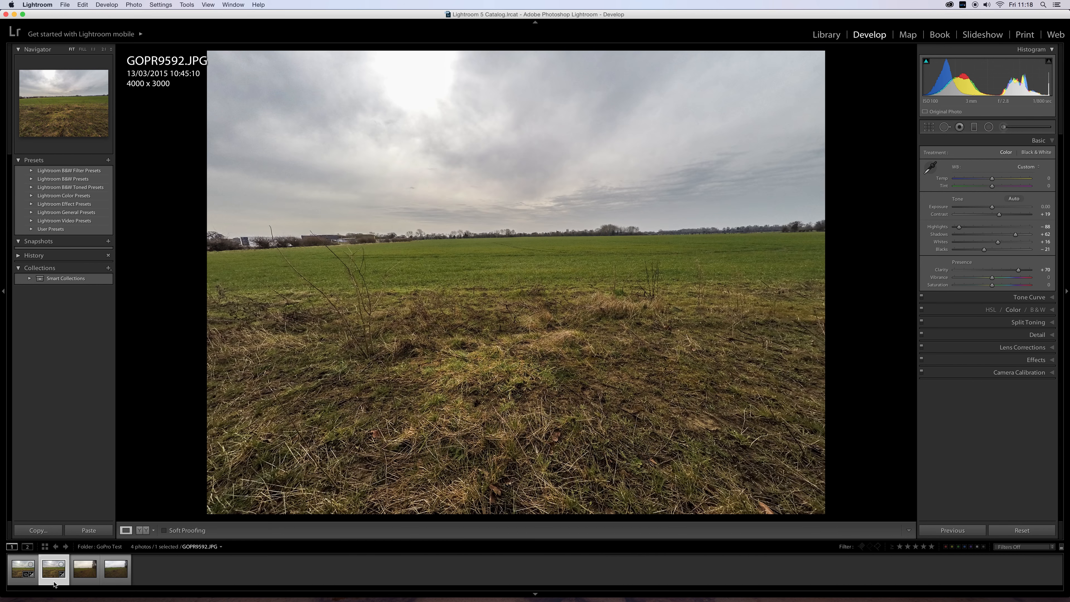
pyautogui.click(821, 36)
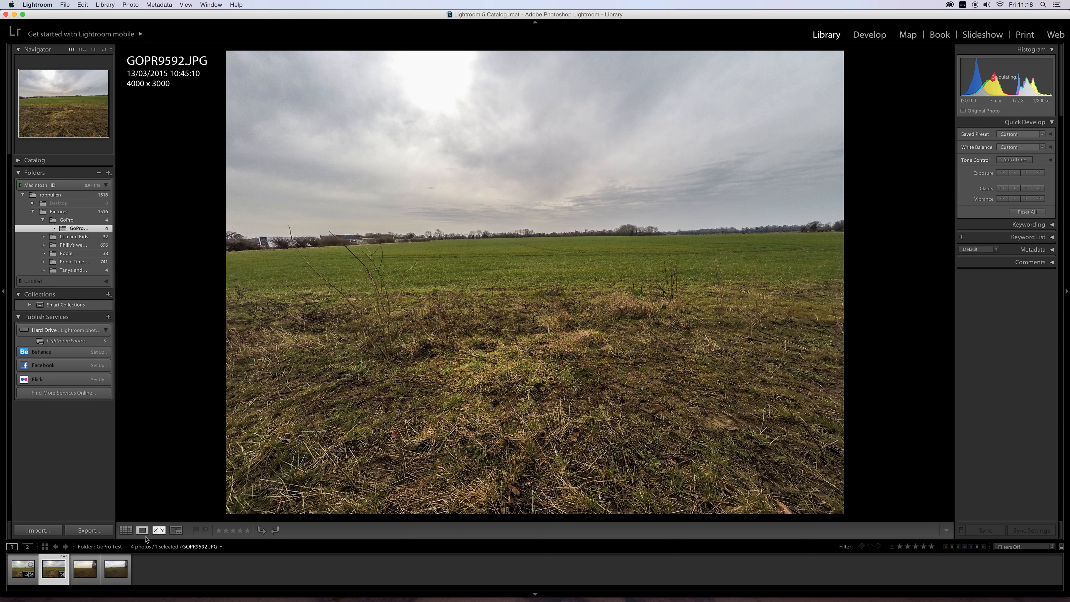
pyautogui.click(159, 530)
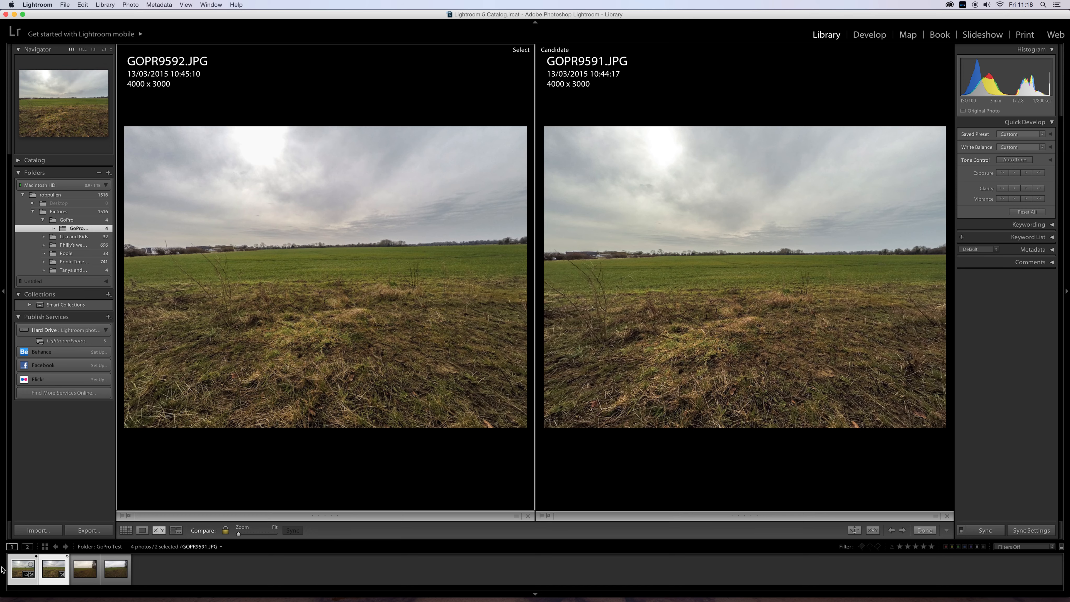
pyautogui.click(19, 583)
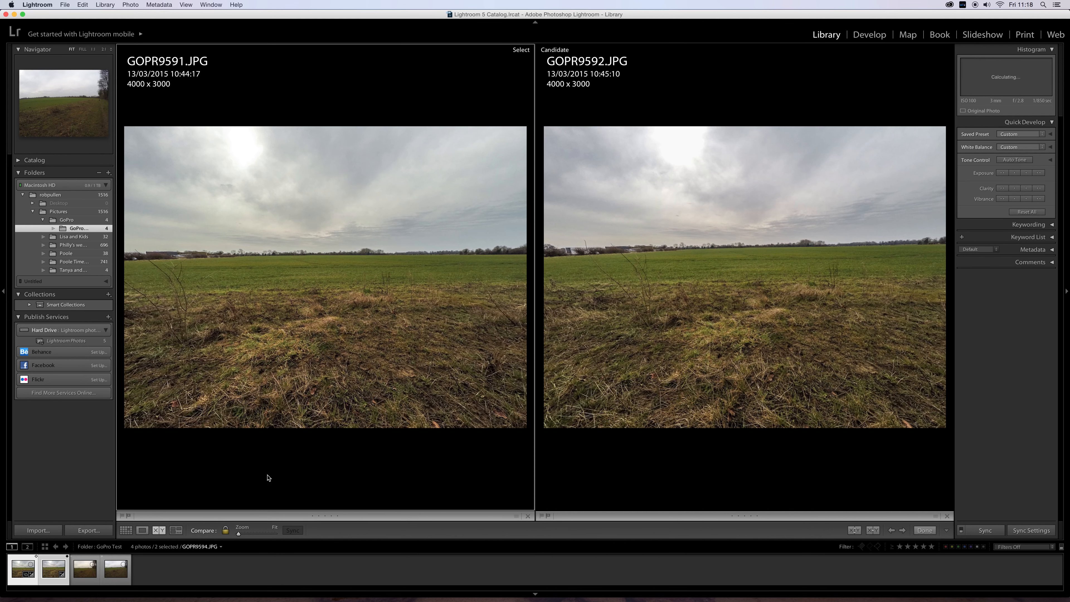